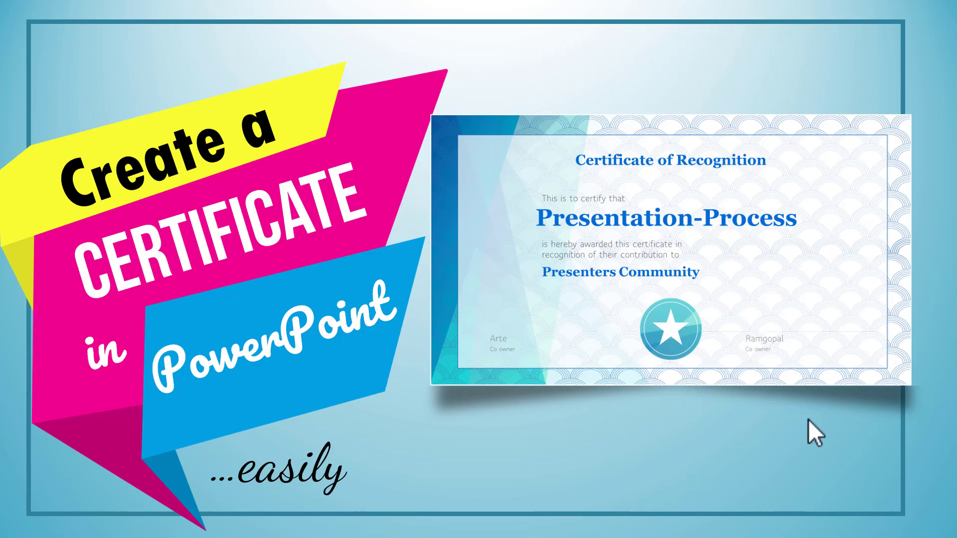
Exit the slide show back to the certificate title slide in Normal view.
{"action": "key", "text": "Escape"}
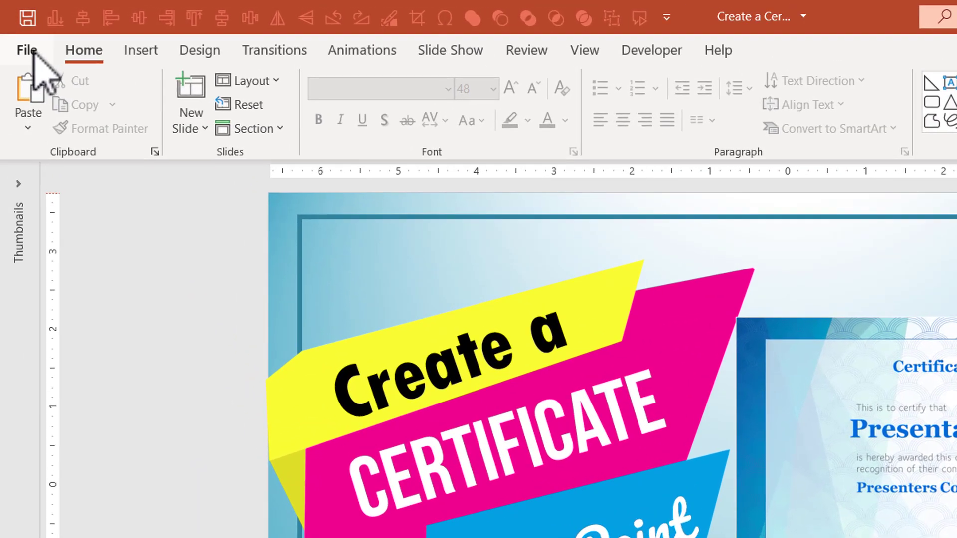
From File > New, search the online templates for 'certificate'.
{"action": "left_click", "coordinate": [17, 31]}
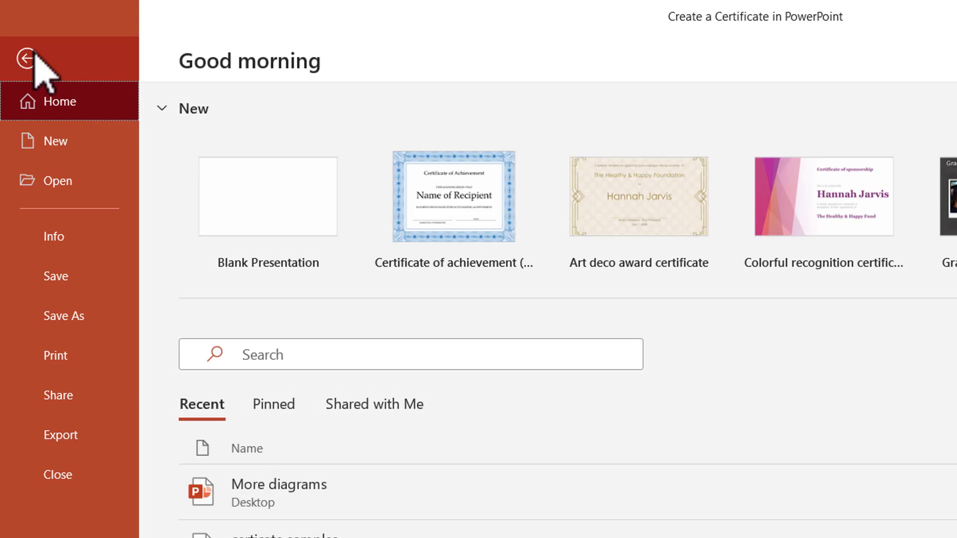
{"action": "left_click", "coordinate": [75, 146]}
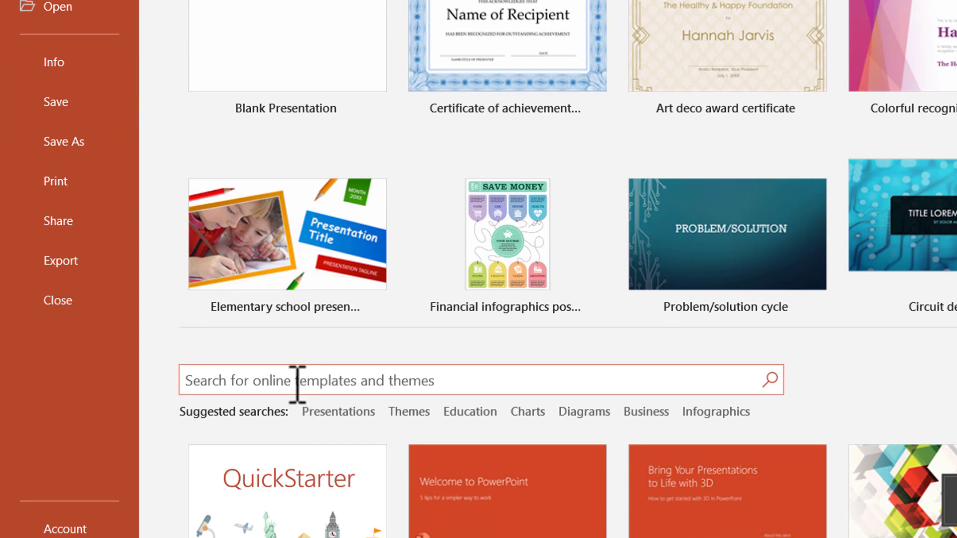
{"action": "left_click", "coordinate": [297, 383]}
{"action": "type", "text": "cert"}
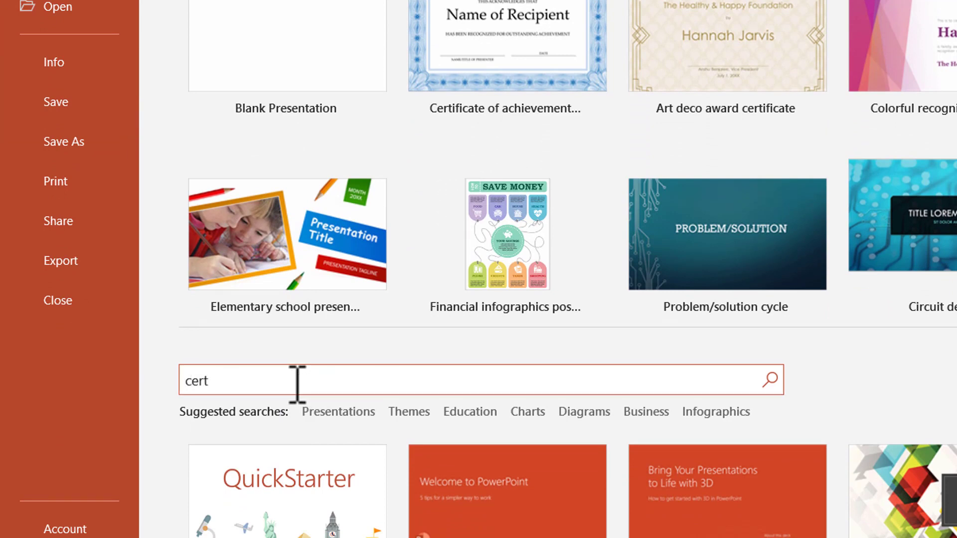
{"action": "type", "text": "ificate"}
{"action": "key", "text": "Return"}
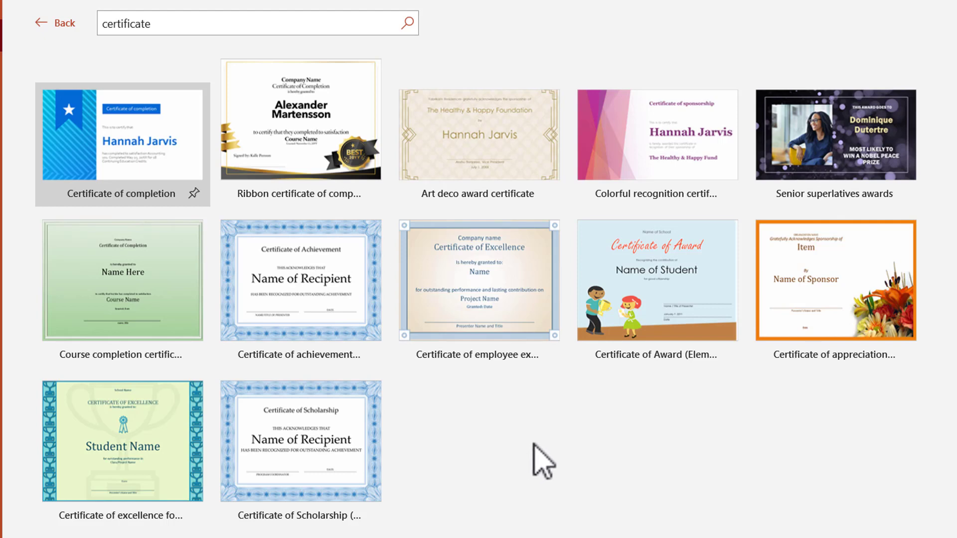
Preview and create a presentation from the Colorful recognition certificate template.
{"action": "left_click", "coordinate": [635, 152]}
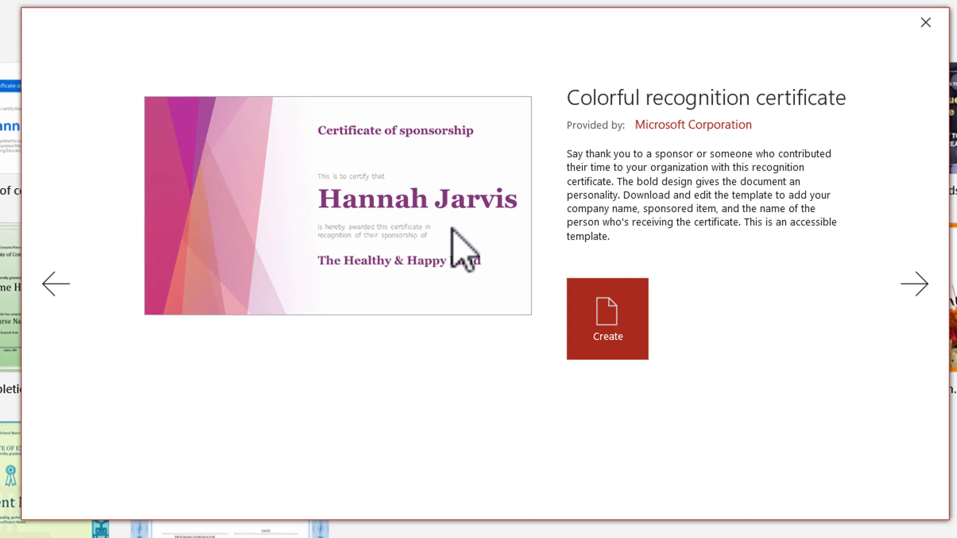
{"action": "left_click", "coordinate": [601, 317]}
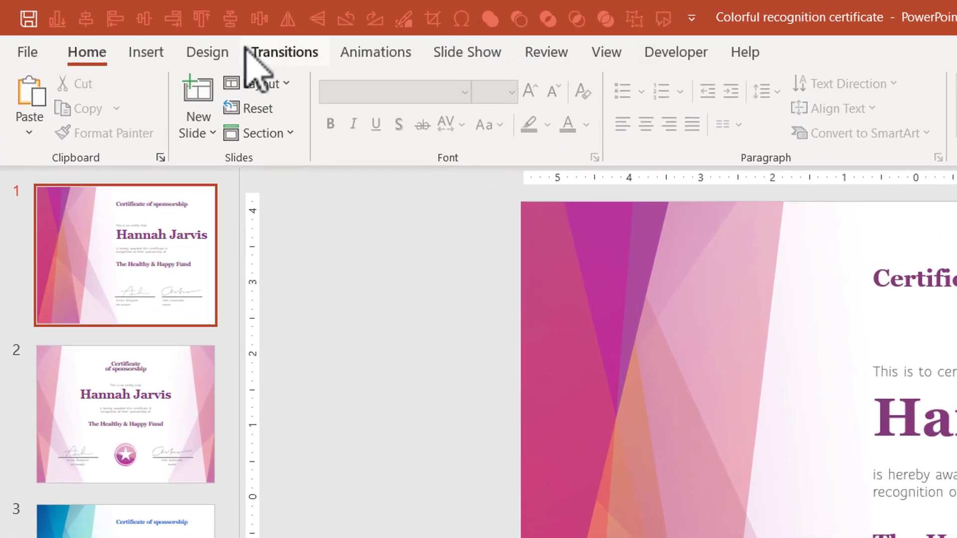
Set the slide size to Widescreen (16:9), using Maximize to scale the content.
{"action": "left_click", "coordinate": [228, 50]}
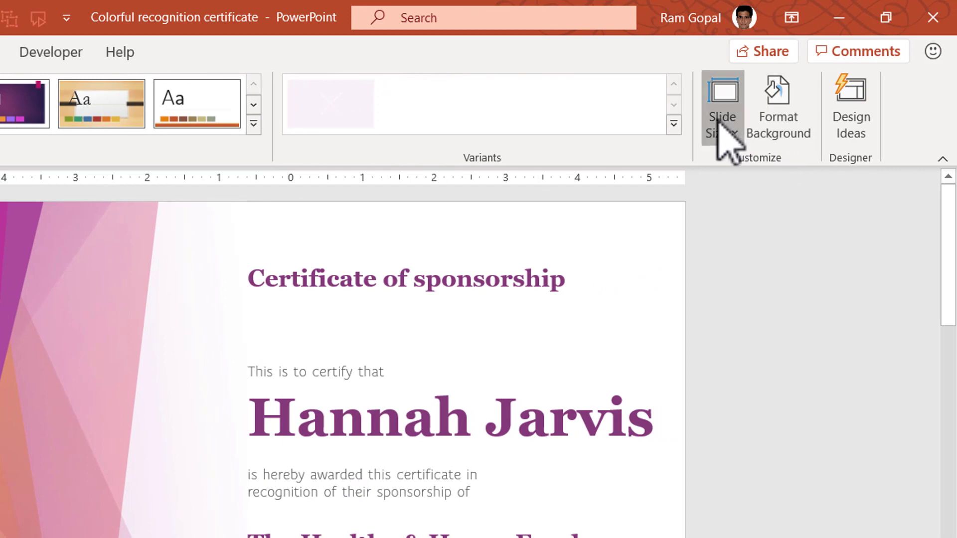
{"action": "left_click", "coordinate": [719, 122]}
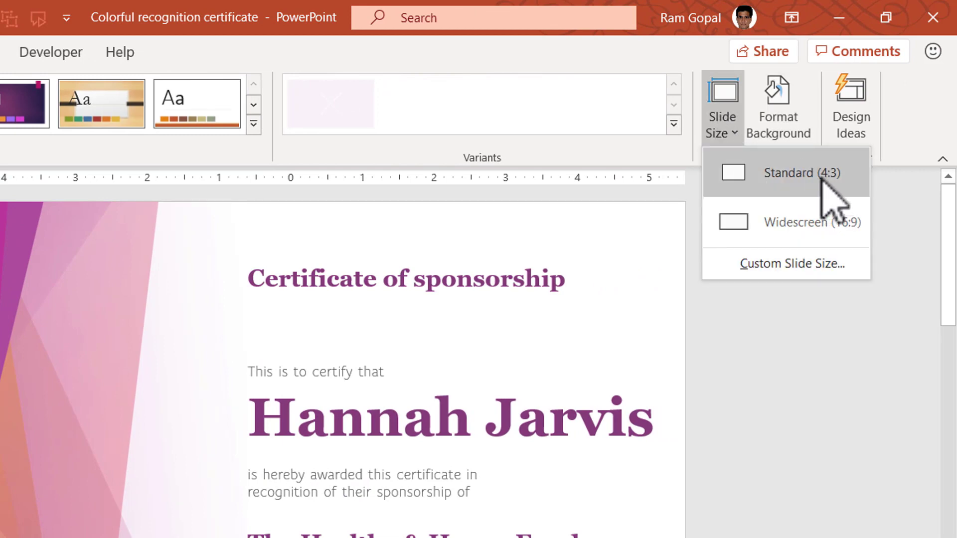
{"action": "left_click", "coordinate": [796, 223]}
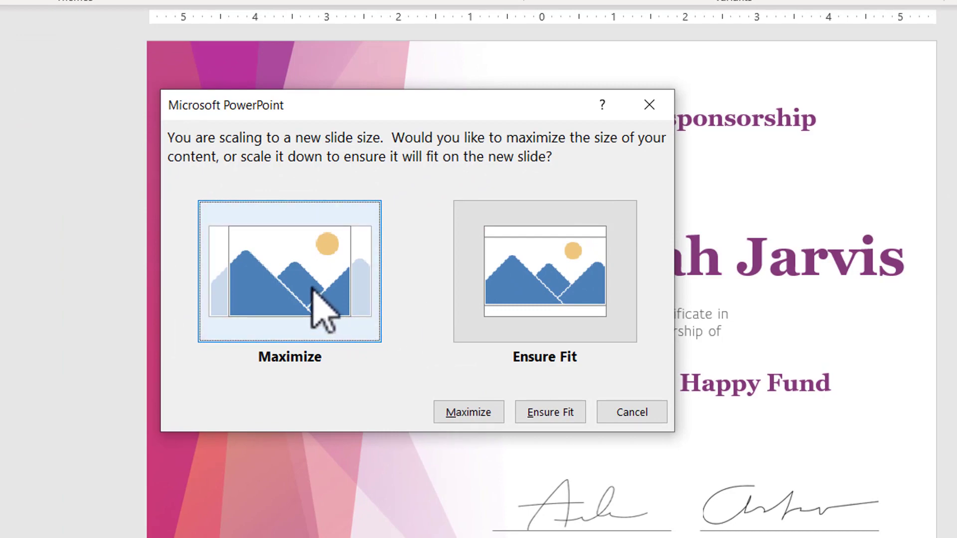
{"action": "left_click", "coordinate": [300, 300]}
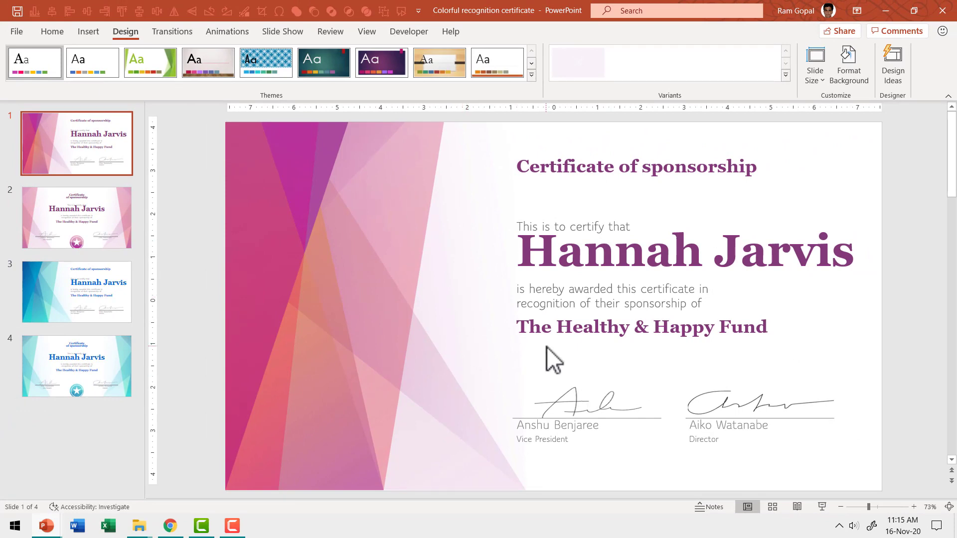
Show slide 3's blue certificate and drag across it to try selecting the background.
{"action": "left_click", "coordinate": [105, 306]}
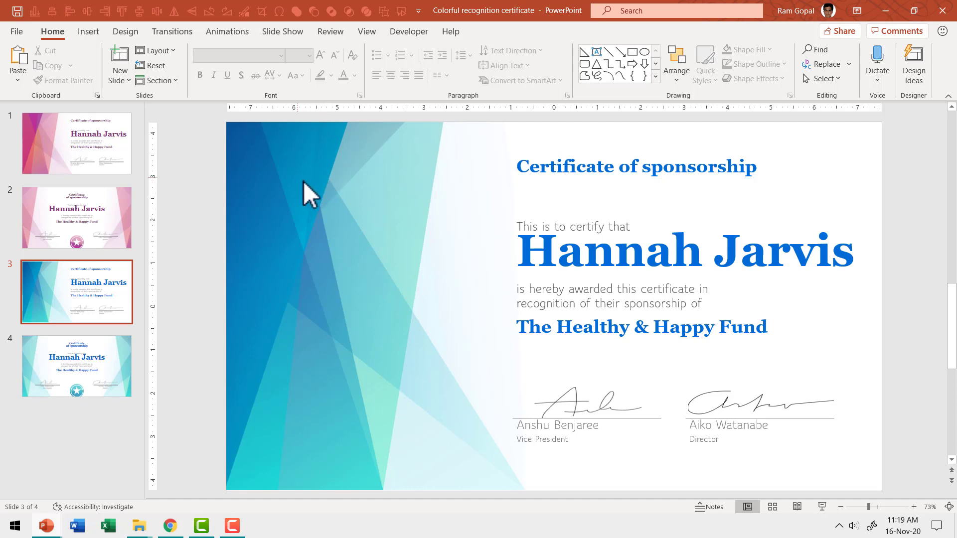
{"action": "left_click_drag", "start_coordinate": [302, 177], "coordinate": [455, 251]}
{"action": "left_click_drag", "start_coordinate": [292, 209], "coordinate": [492, 328]}
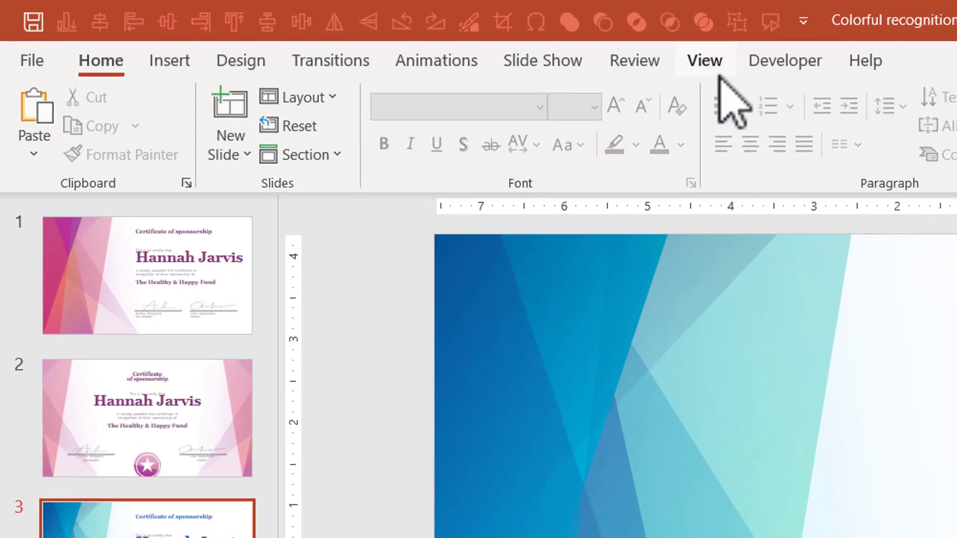
Select the blue background picture on the layout in Slide Master view.
{"action": "left_click", "coordinate": [367, 33]}
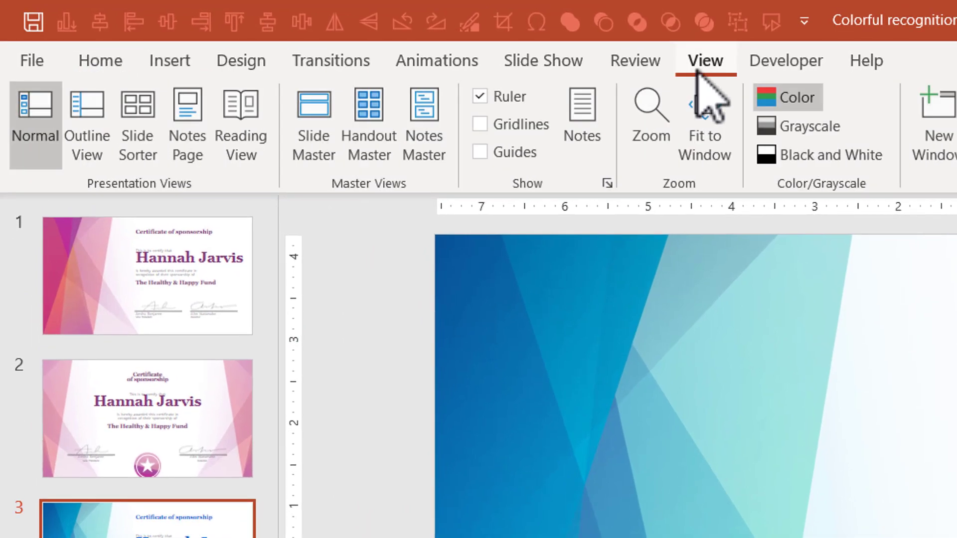
{"action": "left_click", "coordinate": [312, 168]}
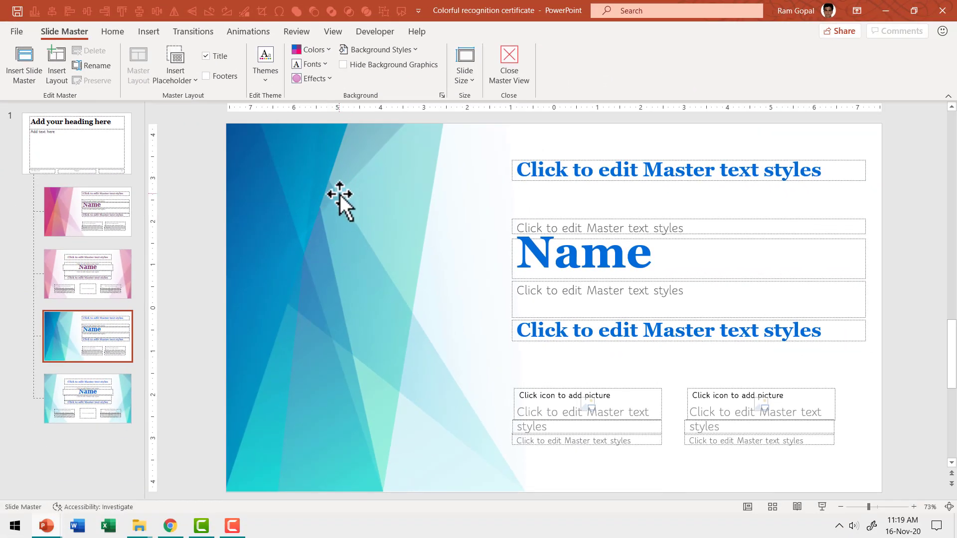
{"action": "left_click", "coordinate": [340, 195]}
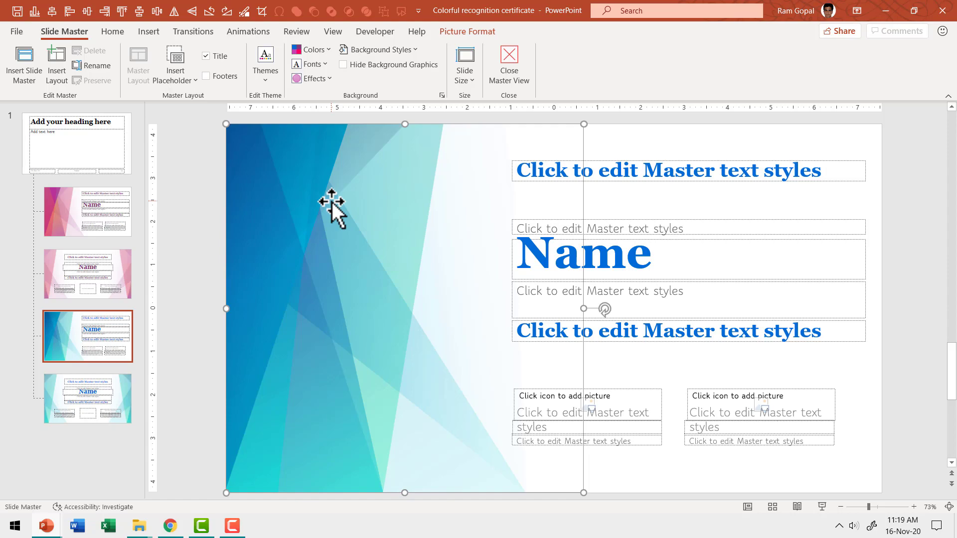
In a new blank presentation, paste the blue background keeping formatting and send it to back.
{"action": "left_click", "coordinate": [20, 32]}
{"action": "left_click", "coordinate": [47, 92]}
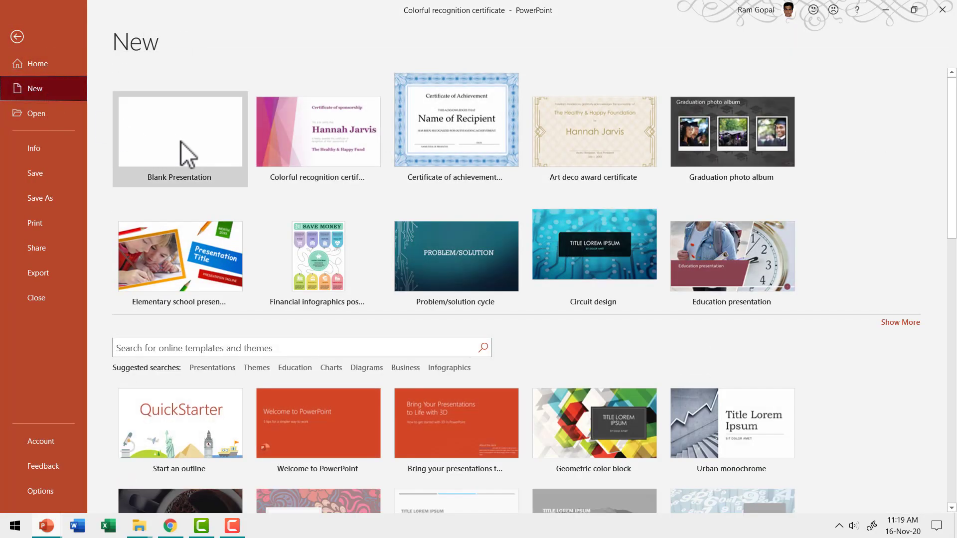
{"action": "left_click", "coordinate": [190, 147]}
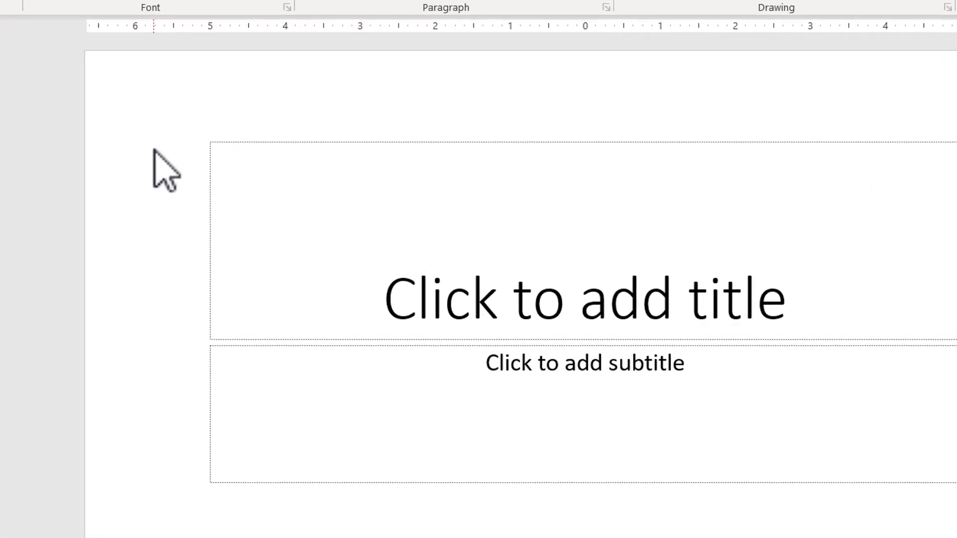
{"action": "right_click", "coordinate": [274, 188]}
{"action": "left_click", "coordinate": [229, 195]}
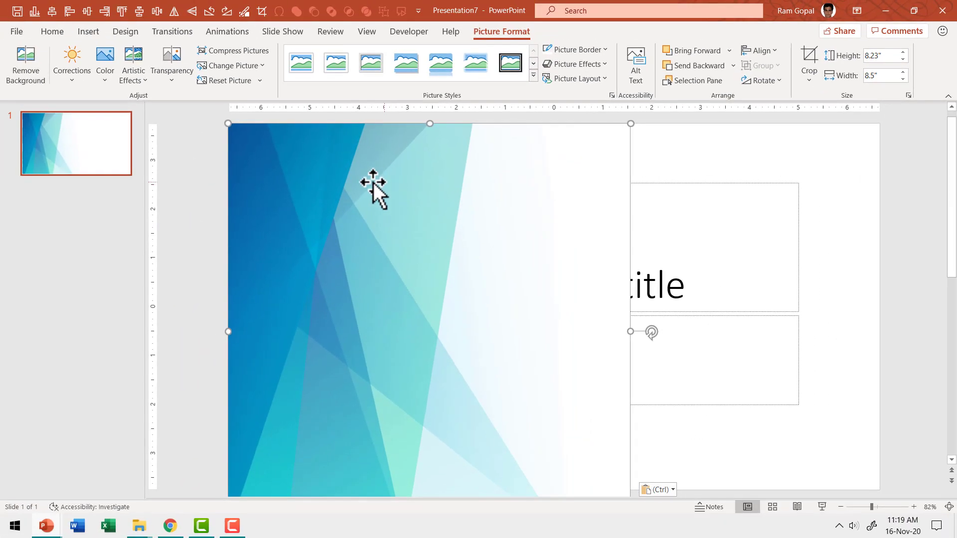
{"action": "right_click", "coordinate": [372, 183]}
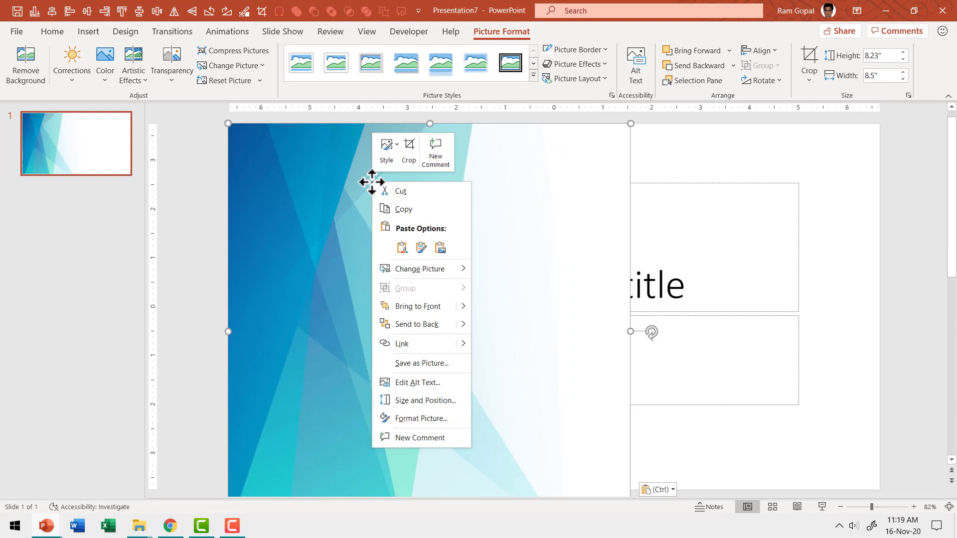
{"action": "left_click", "coordinate": [408, 324]}
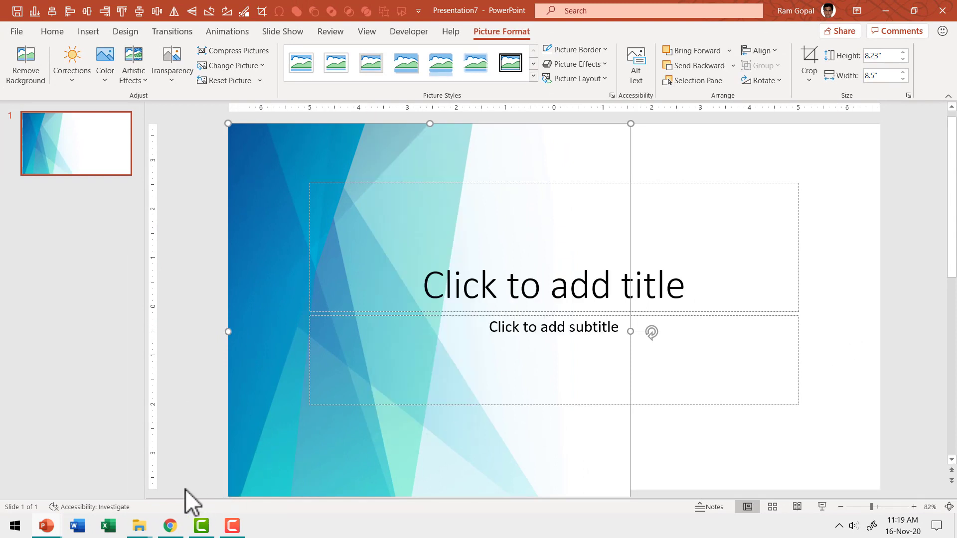
Return to the certificate template deck and close Master View.
{"action": "mouse_move", "coordinate": [40, 530]}
{"action": "left_click", "coordinate": [203, 473]}
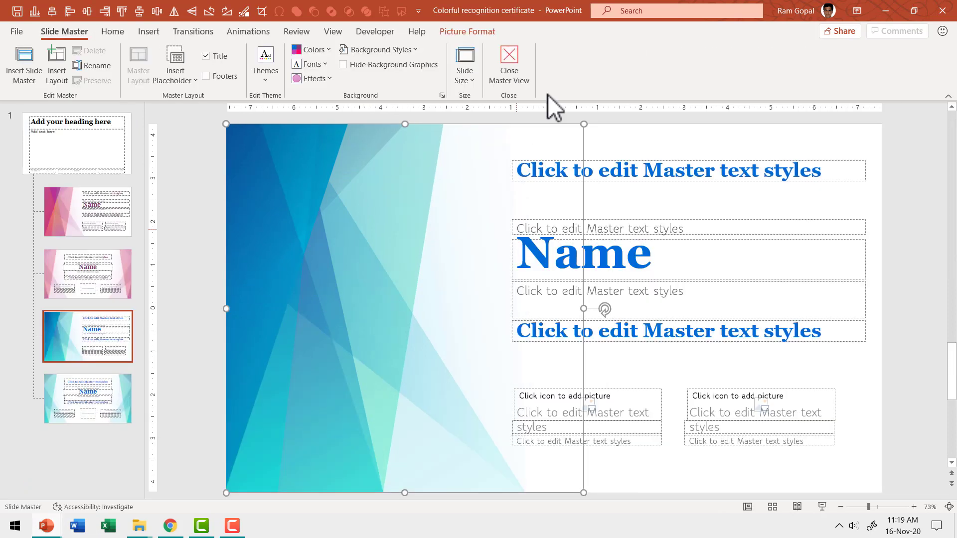
{"action": "left_click", "coordinate": [514, 53]}
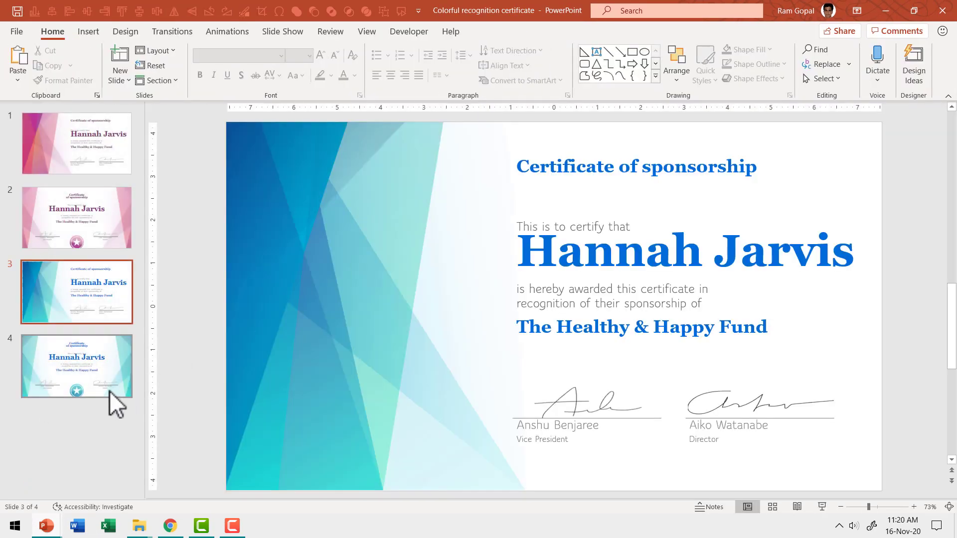
Select every object on certificate slide 4, then delete Presentation7's empty title and subtitle placeholders.
{"action": "left_click", "coordinate": [108, 374]}
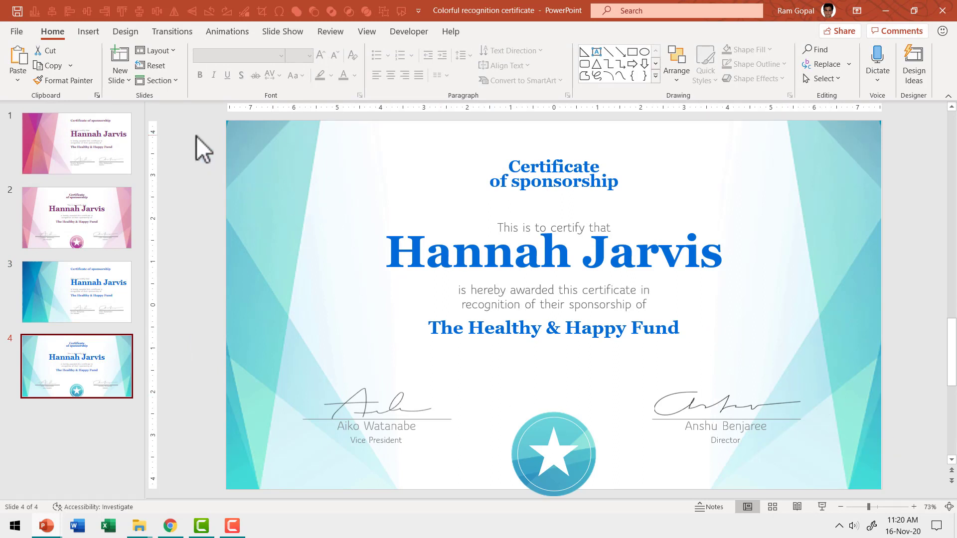
{"action": "left_click_drag", "start_coordinate": [196, 136], "coordinate": [768, 523]}
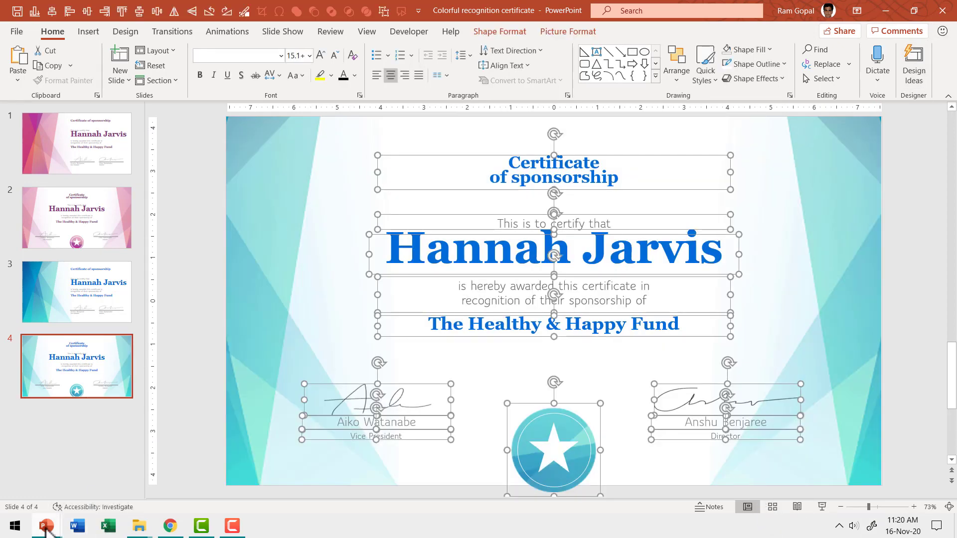
{"action": "mouse_move", "coordinate": [46, 528]}
{"action": "left_click", "coordinate": [310, 487]}
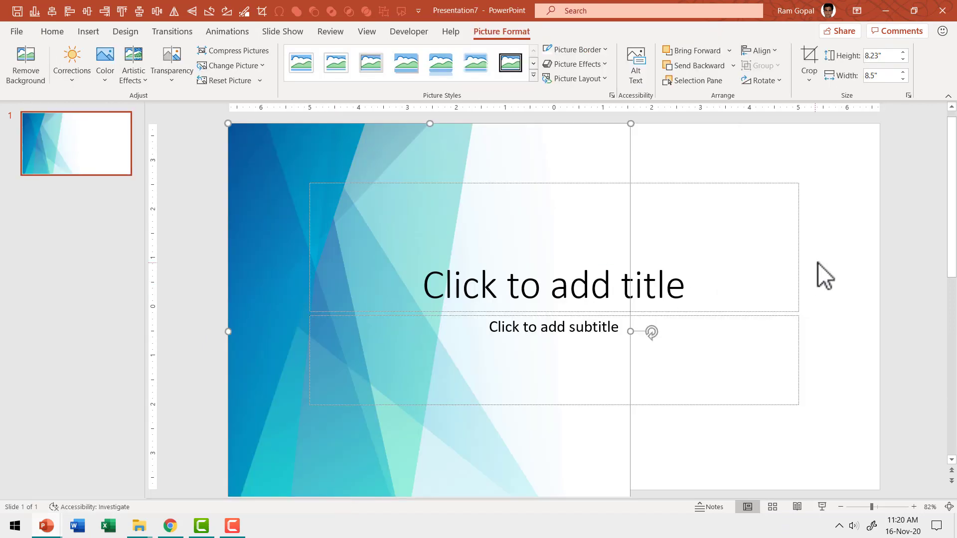
{"action": "left_click_drag", "start_coordinate": [863, 436], "coordinate": [265, 149]}
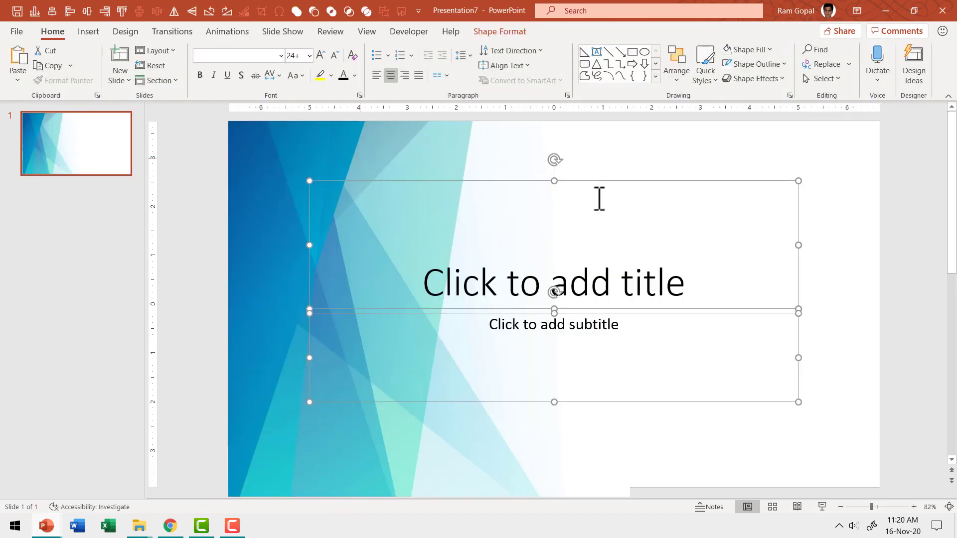
{"action": "key", "text": "Delete"}
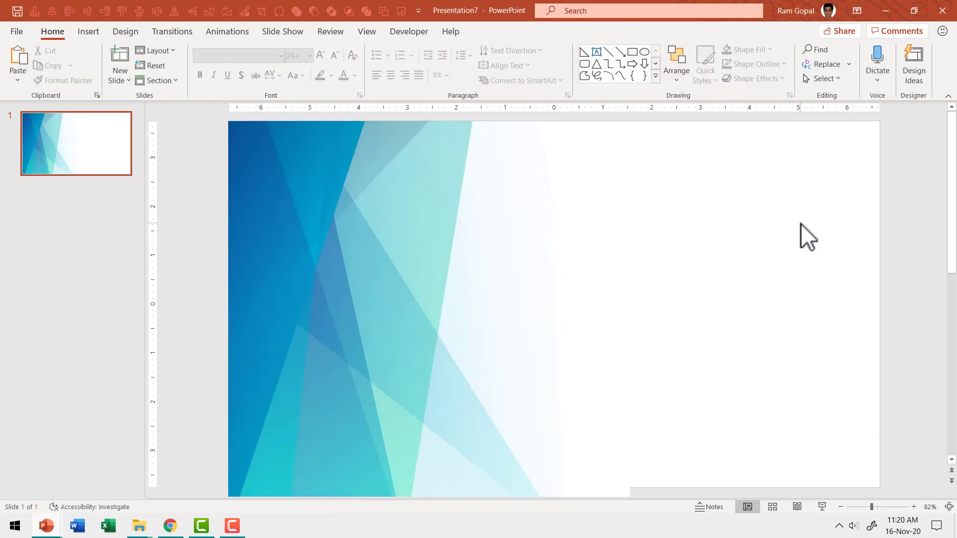
Paste slide 4's text, signatures and star badge with Keep Source Formatting, then select the background picture.
{"action": "scroll", "coordinate": [712, 276], "scroll_direction": "down", "scroll_amount": 1}
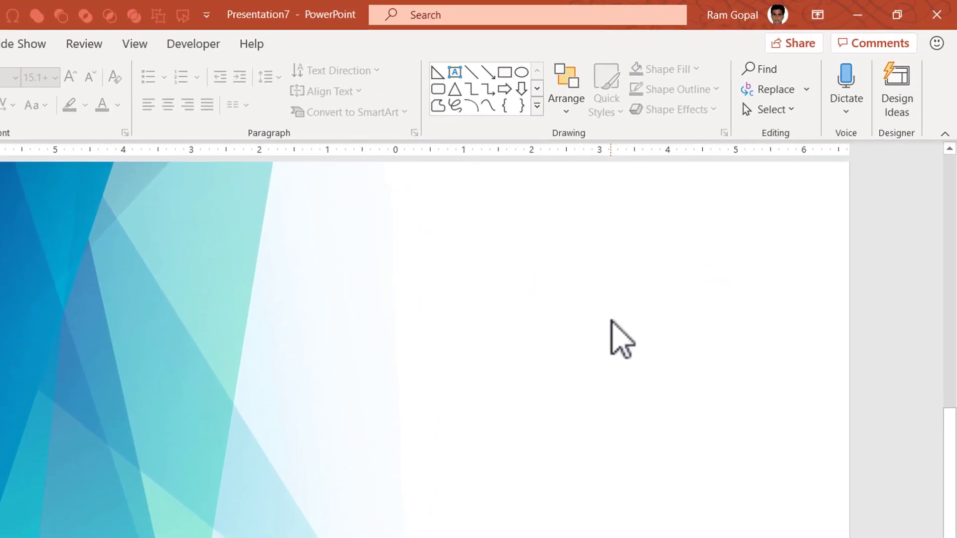
{"action": "right_click", "coordinate": [611, 317]}
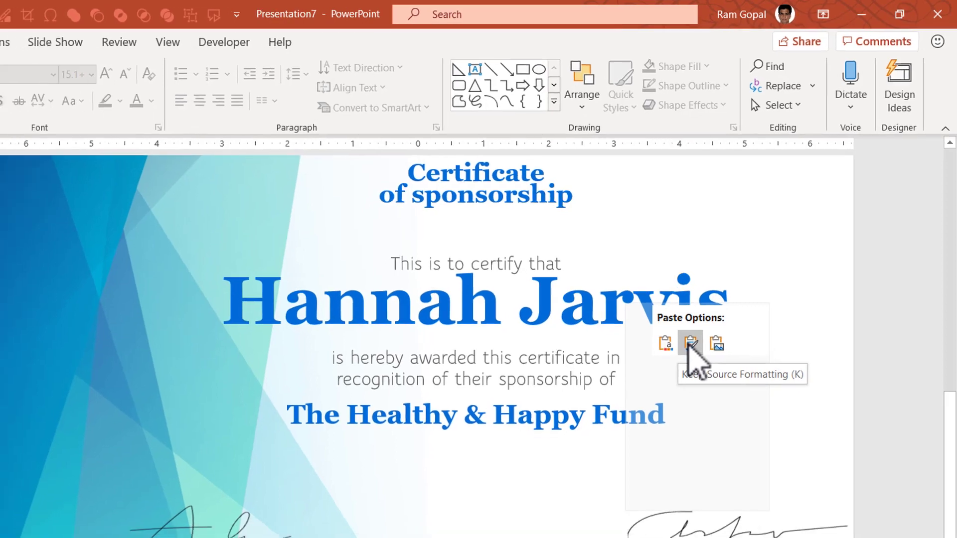
{"action": "left_click", "coordinate": [678, 358]}
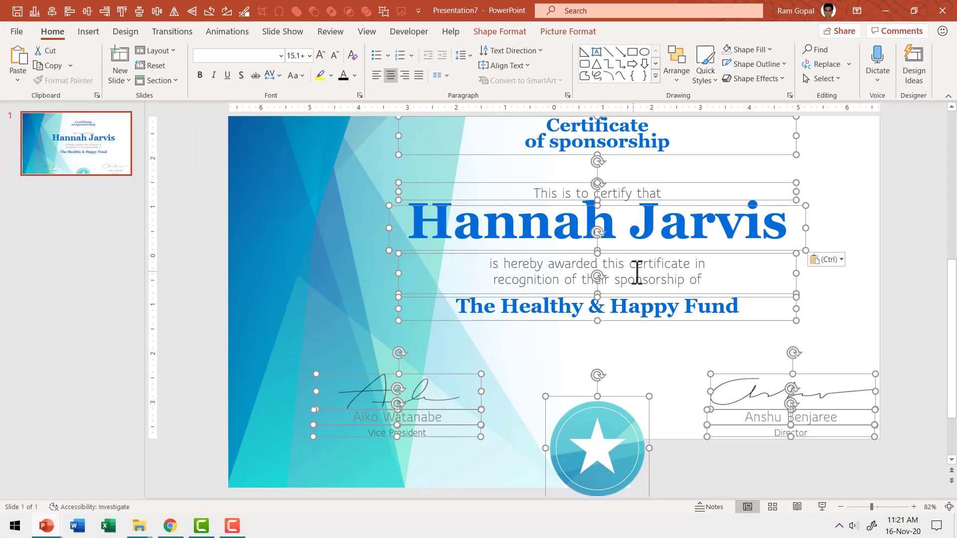
{"action": "left_click", "coordinate": [637, 272]}
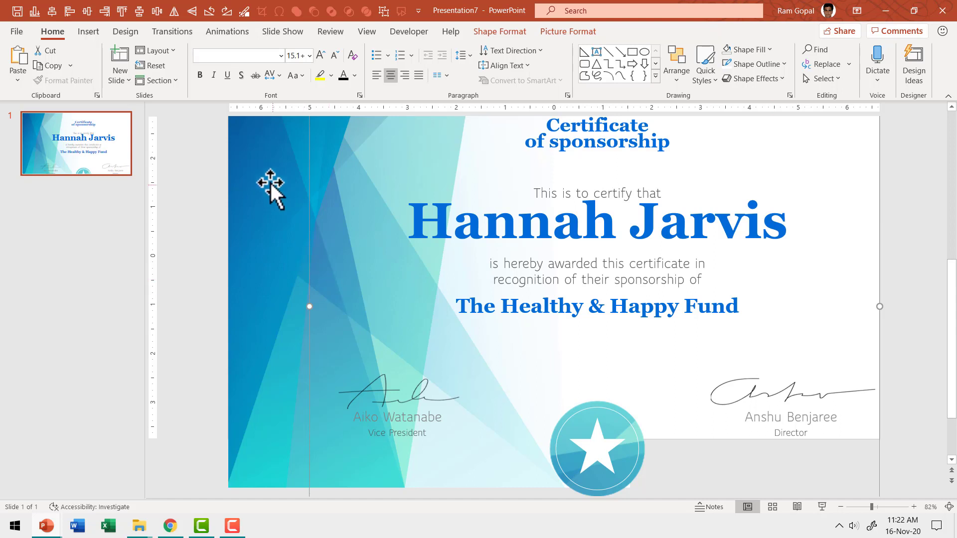
{"action": "left_click", "coordinate": [257, 173]}
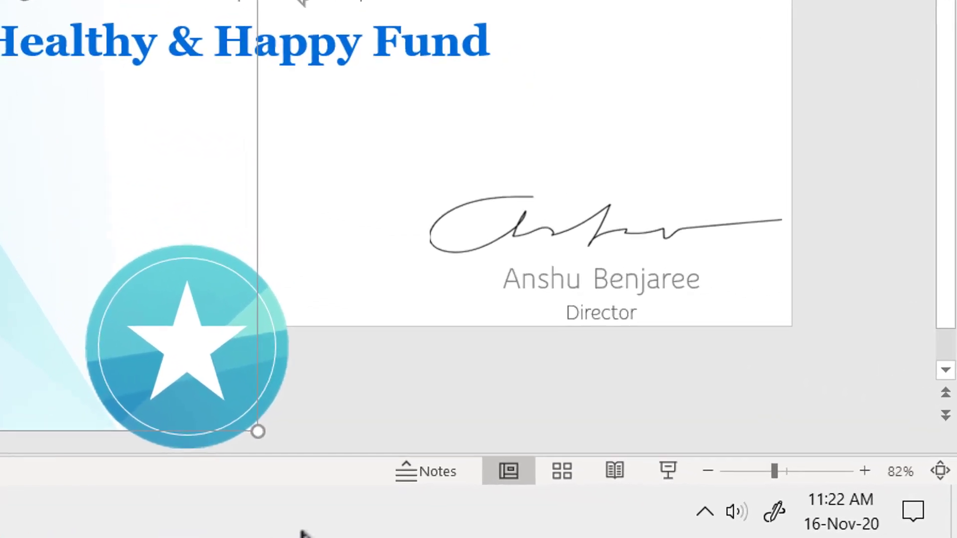
Zoom out and drag the picture's bottom-right handle so it ends at the slide's bottom edge.
{"action": "left_click", "coordinate": [708, 473]}
{"action": "left_click", "coordinate": [707, 473]}
{"action": "left_click", "coordinate": [707, 472]}
{"action": "left_click", "coordinate": [711, 473]}
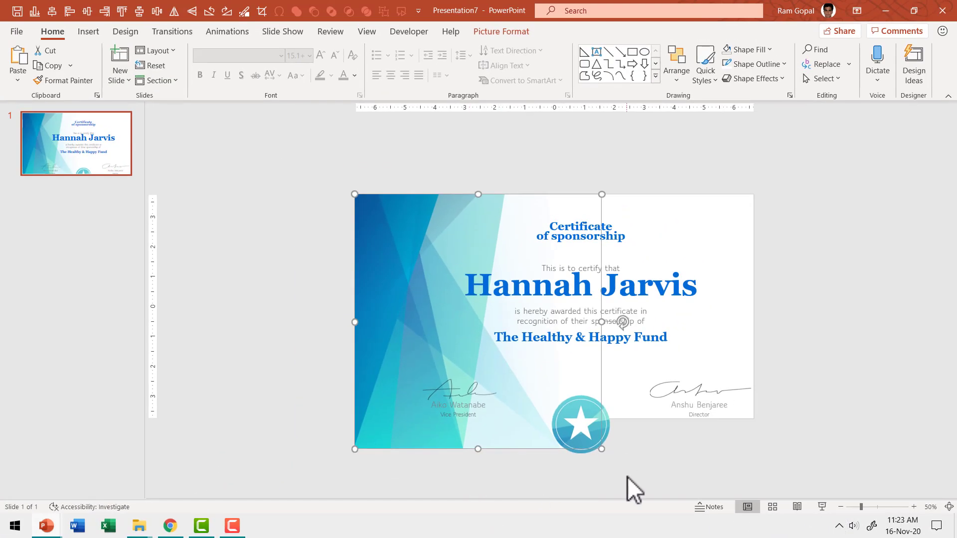
{"action": "left_click_drag", "start_coordinate": [602, 449], "coordinate": [543, 419]}
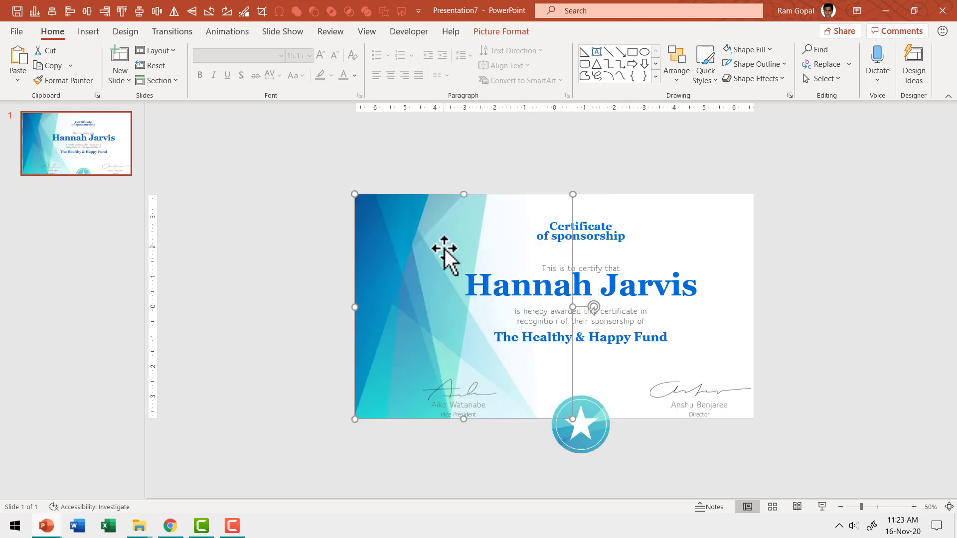